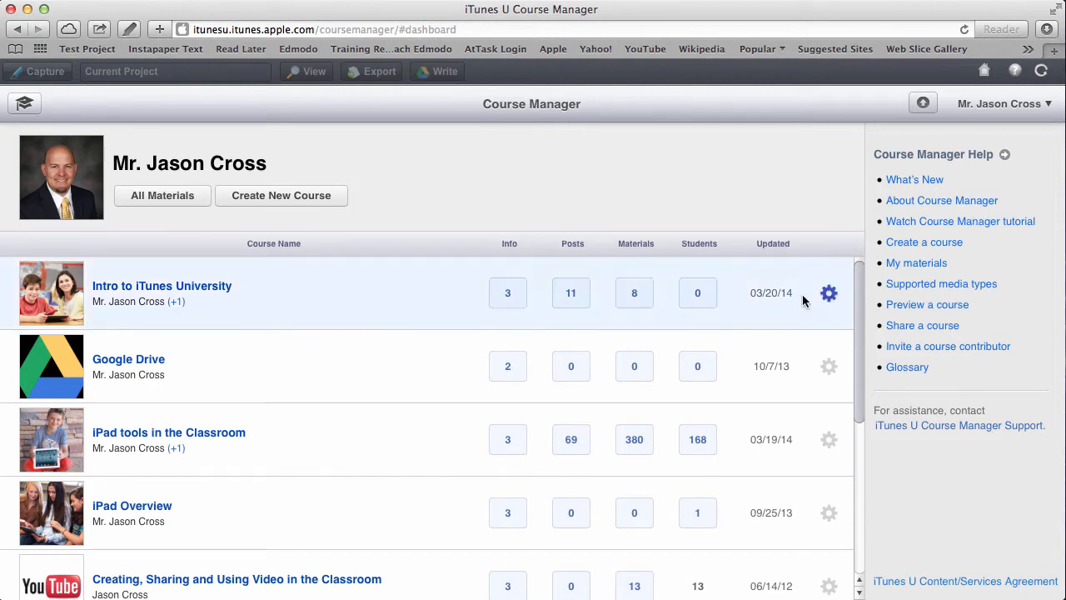
Start a new course and enter Science as its course name and SCI100 as its short name.
mouse_move(859, 287)
mouse_down()
mouse_move(853, 466)
mouse_move(856, 266)
mouse_up()
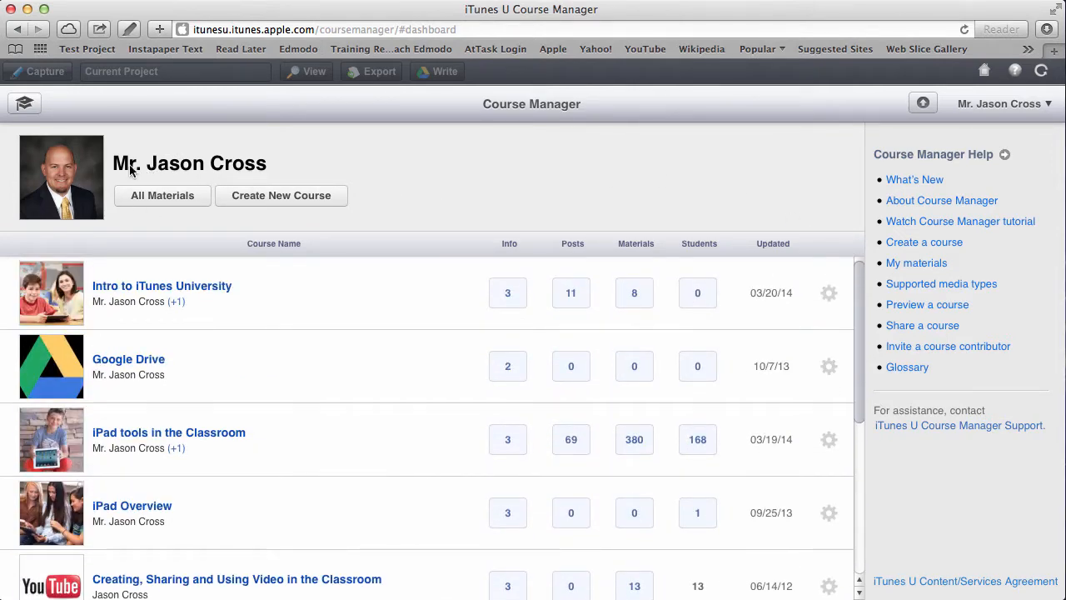
click(282, 195)
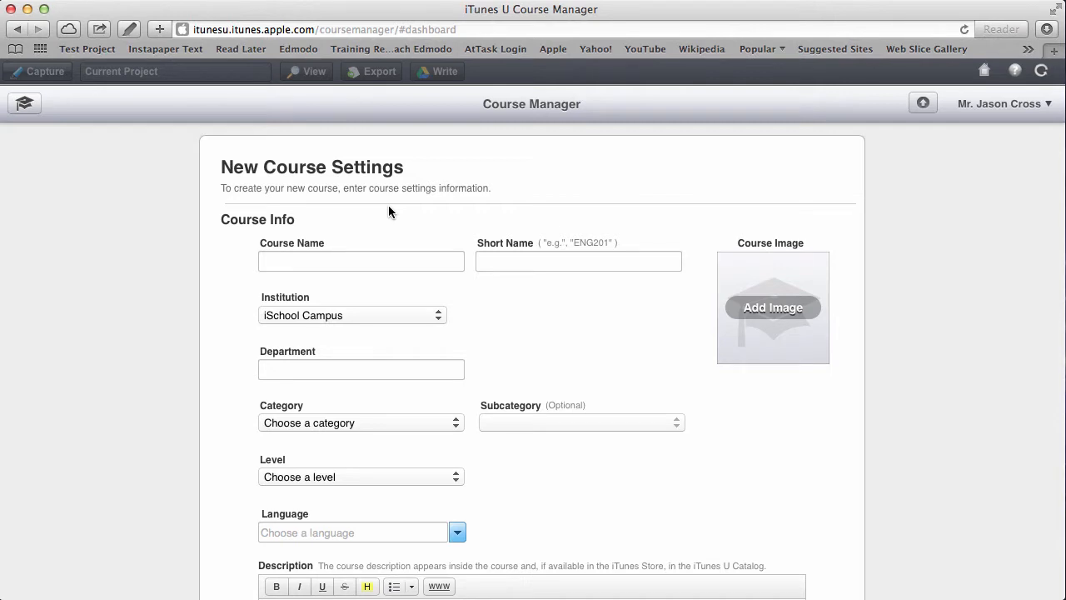
scroll(894, 237, down, 6)
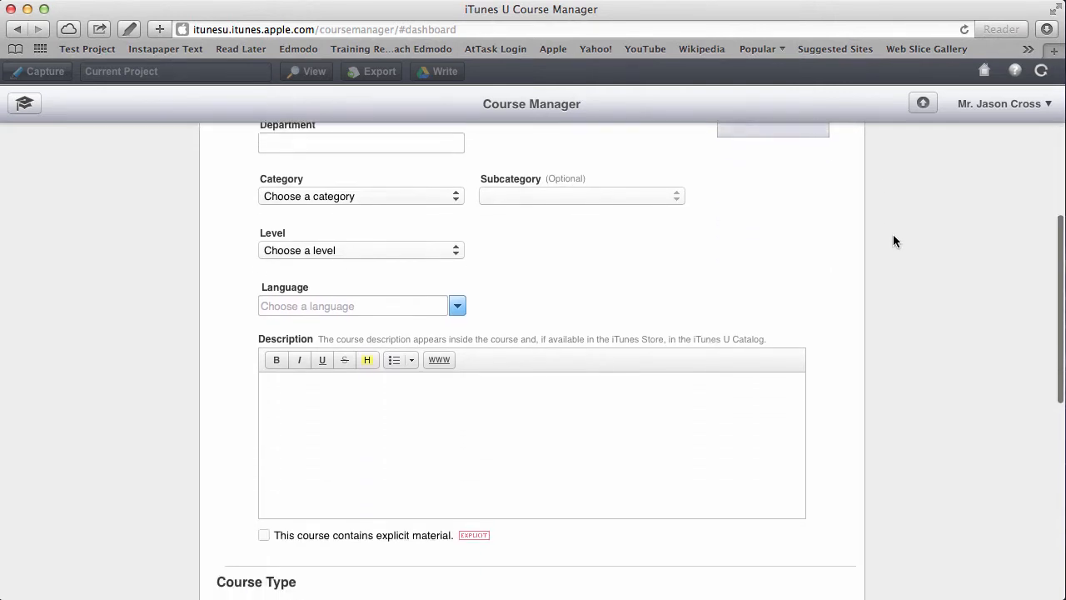
scroll(893, 240, up, 6)
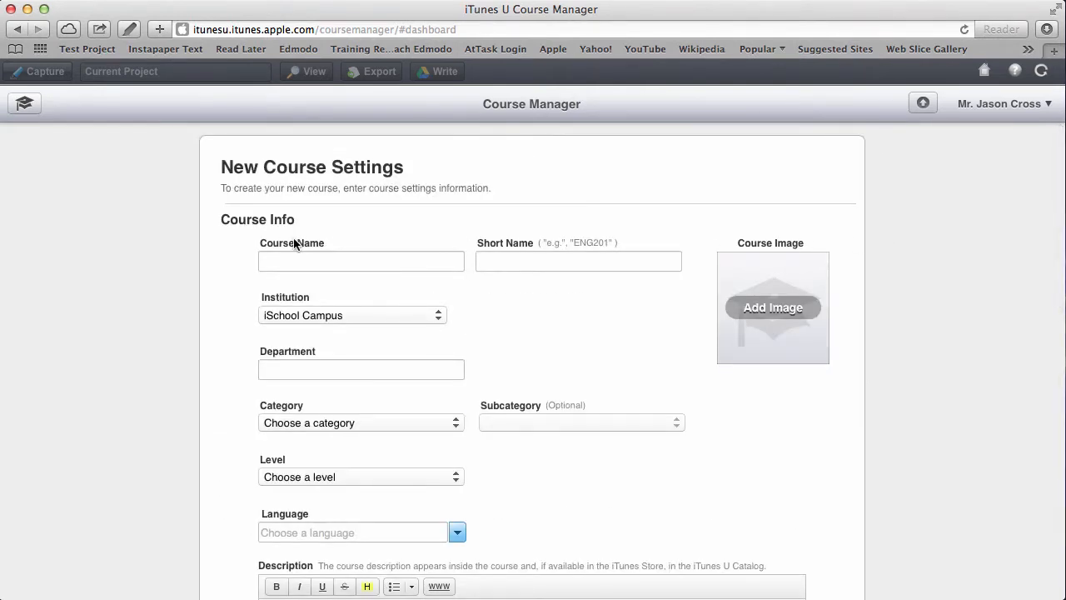
click(311, 262)
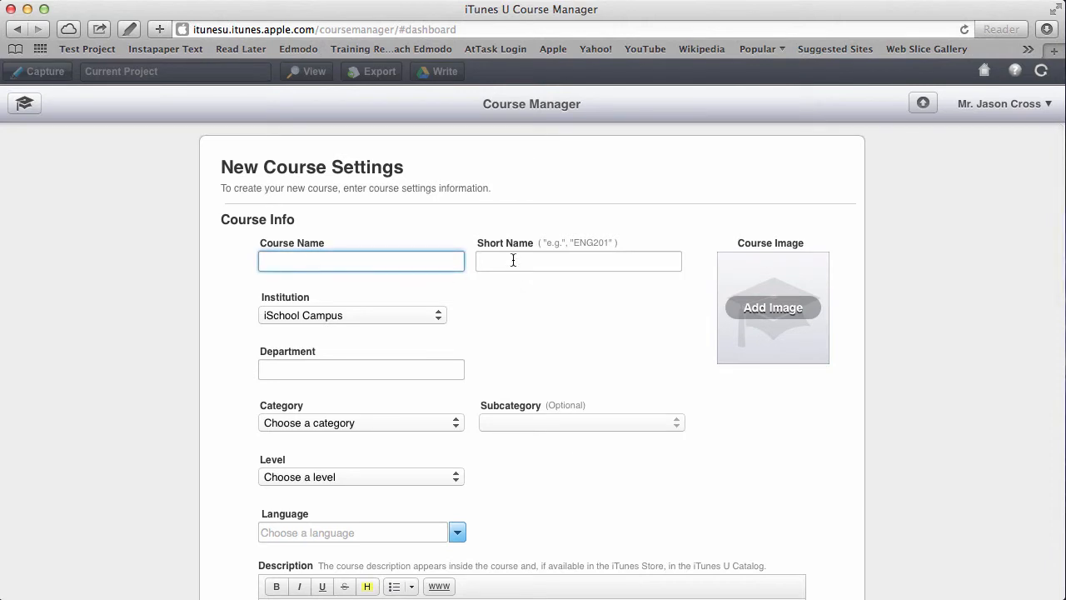
click(325, 262)
text(Science)
key(Tab)
text(SCI100)
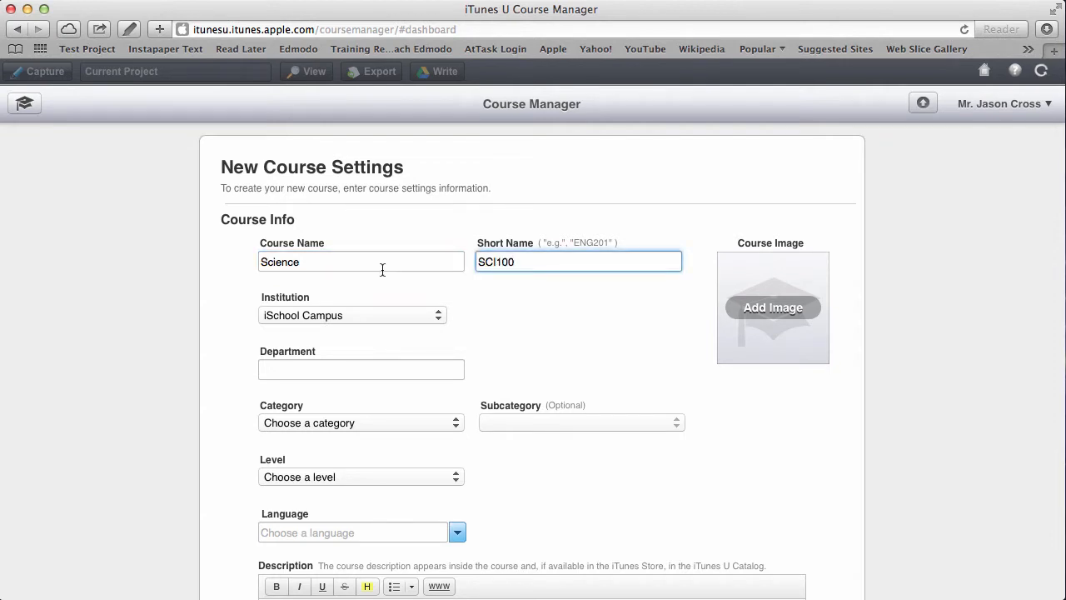
Keep iSchool Campus as the course's institution and enter Science as the department.
scroll(479, 296, down, 3)
click(439, 240)
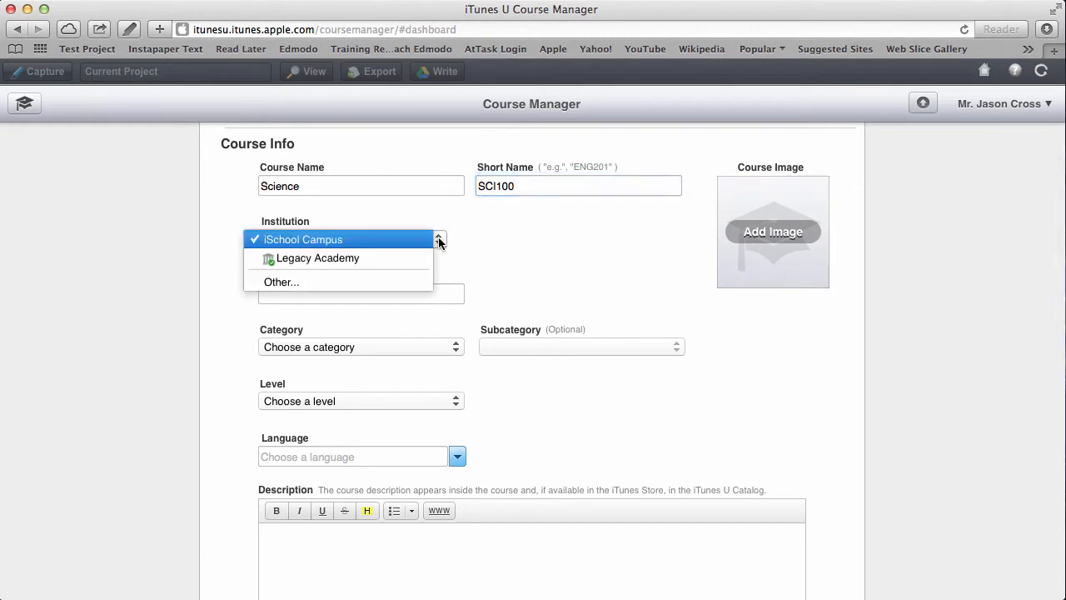
click(438, 237)
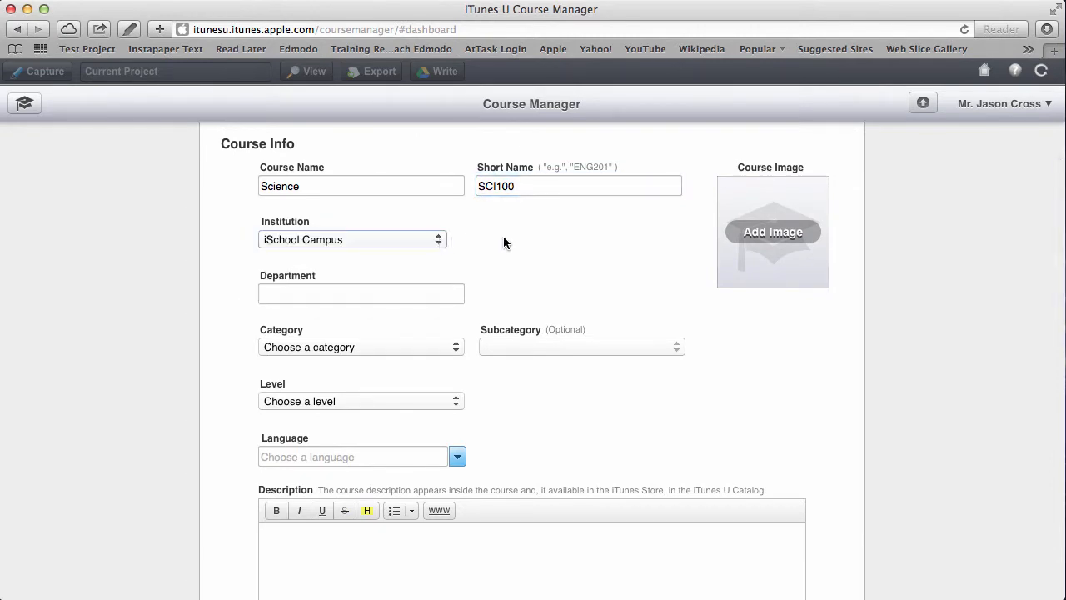
click(380, 294)
scroll(516, 288, down, 1)
scroll(517, 284, down, 1)
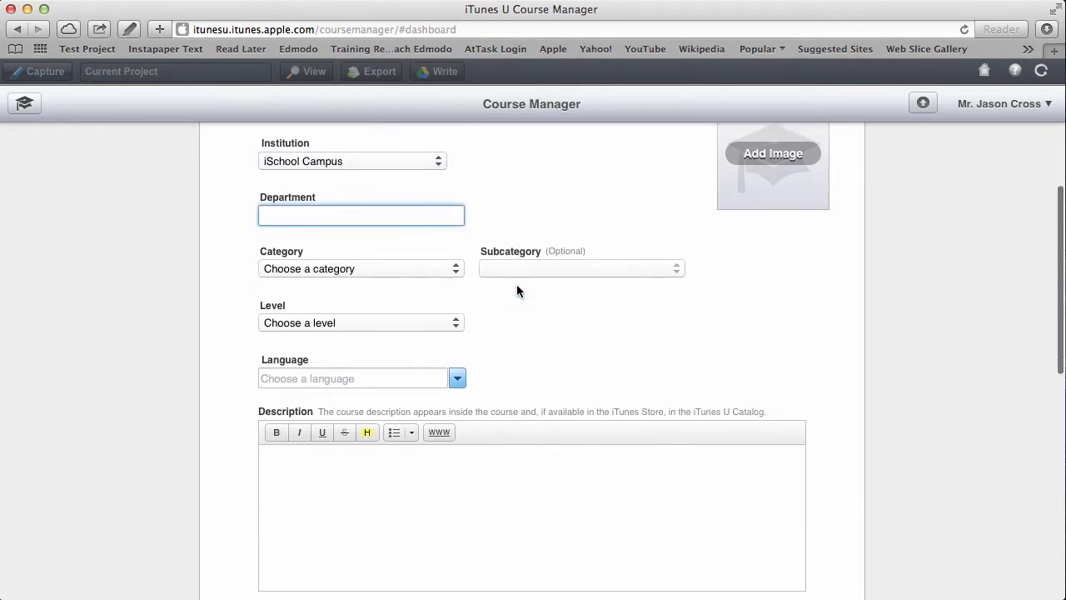
text(Sci)
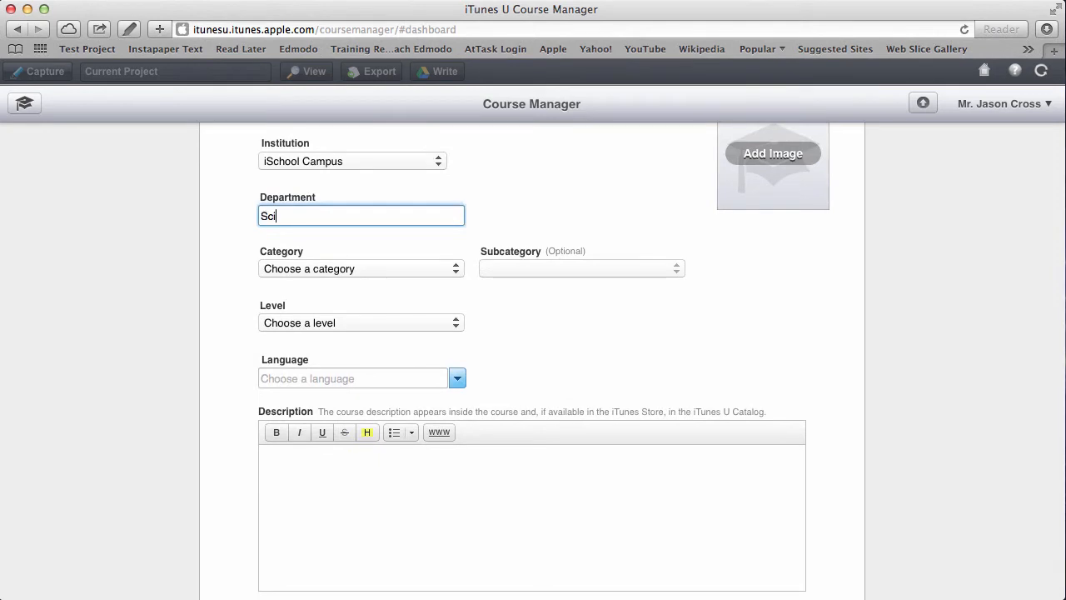
text(ence)
Set the course category to Science and the subcategory to Astronomy.
click(451, 266)
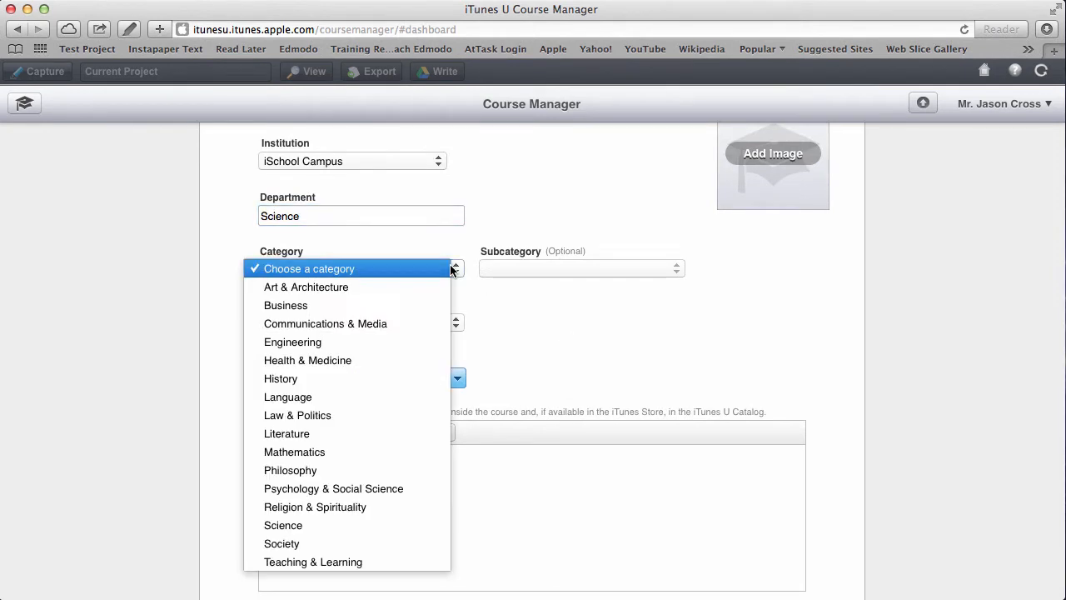
click(370, 526)
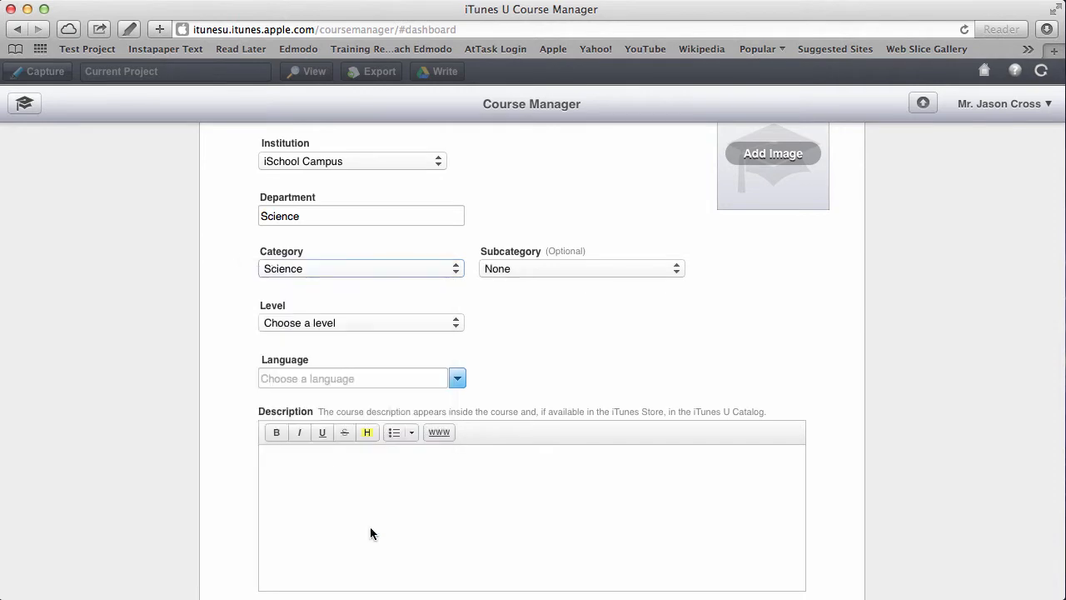
click(679, 268)
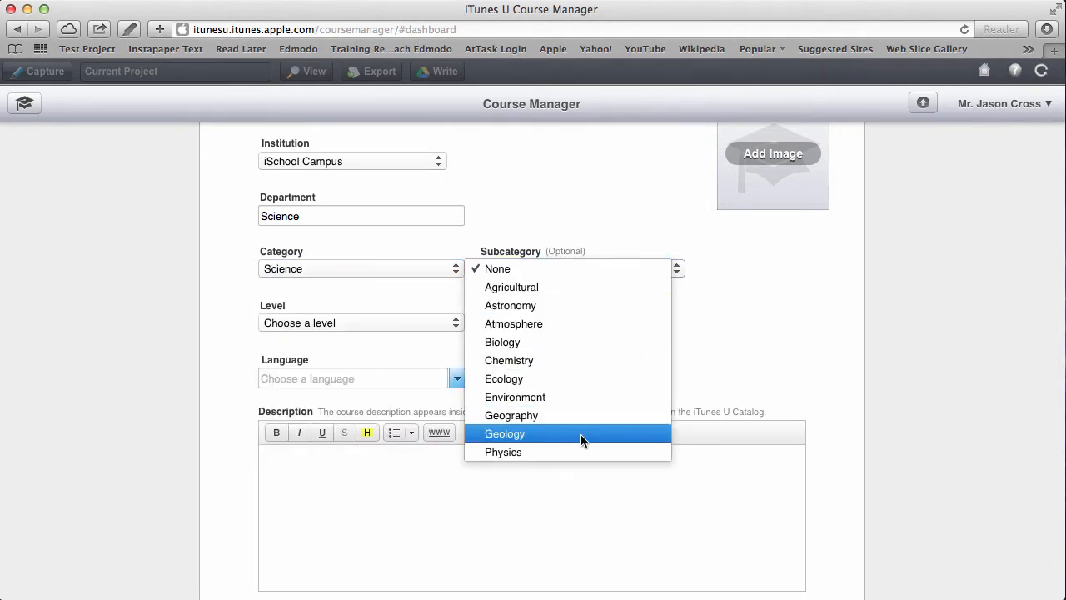
click(562, 306)
Set the course level to High School / Upper-secondary and the language to English.
click(326, 325)
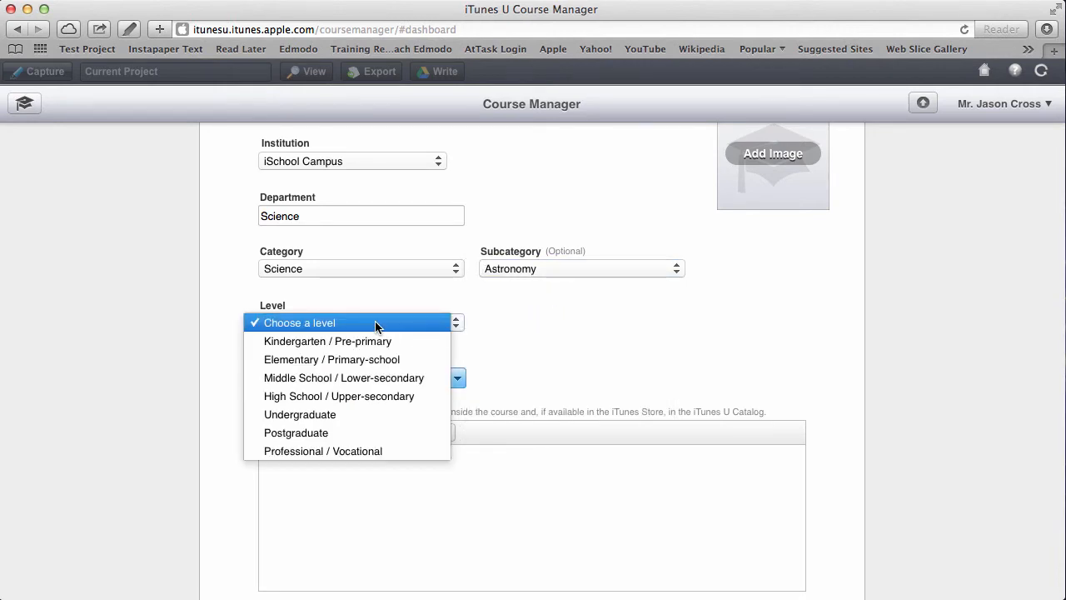
click(364, 399)
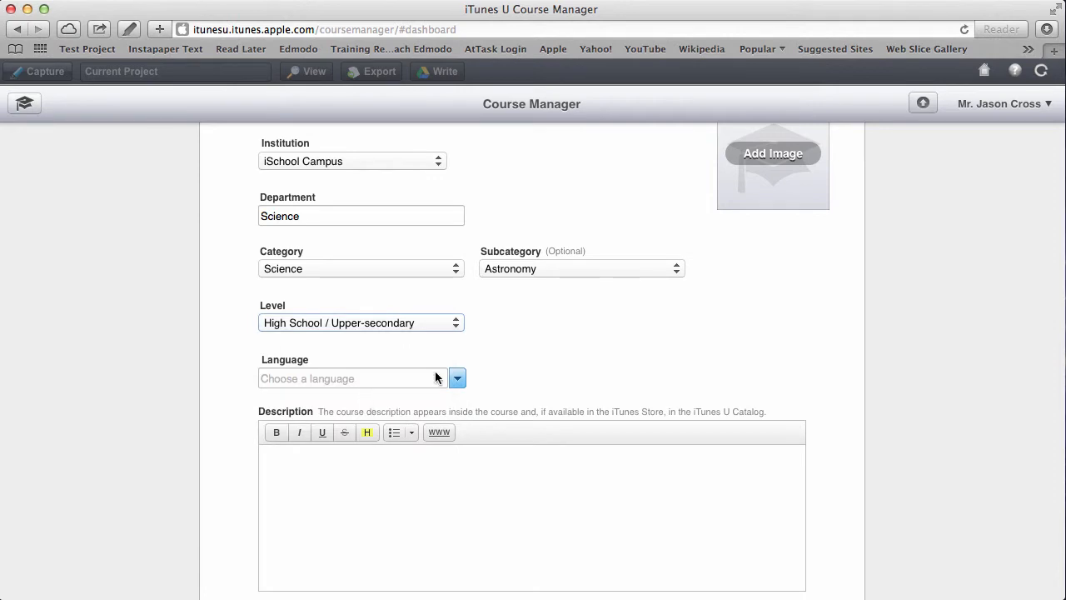
click(458, 380)
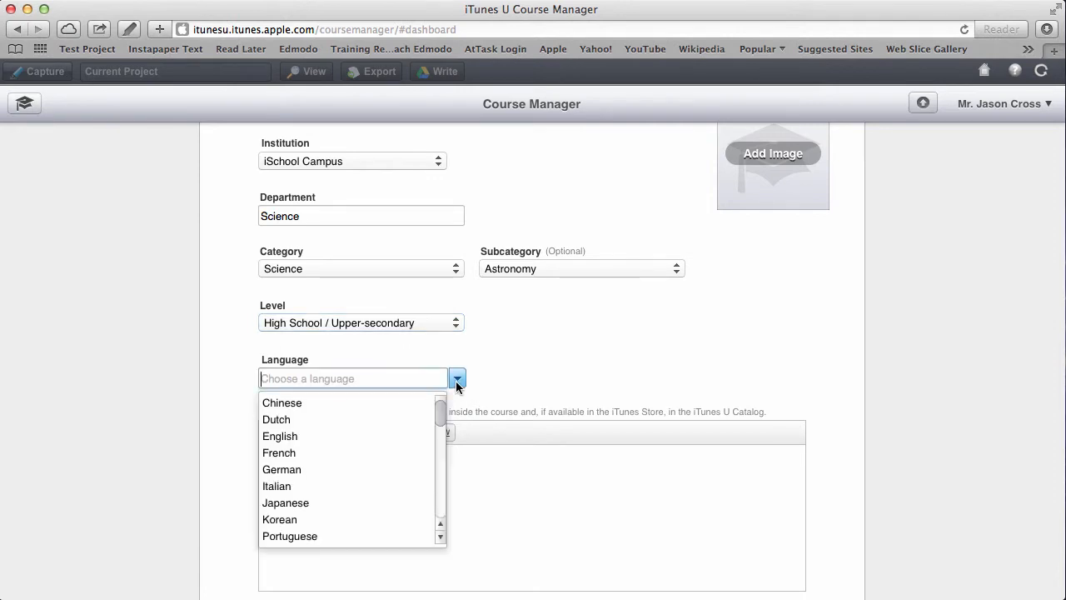
click(322, 436)
Fill in the course description with the astronomy text beginning "Introduction to the universe, with emphasis on conceptual, as contrasted with mathematical, comprehension.".
scroll(806, 414, down, 3)
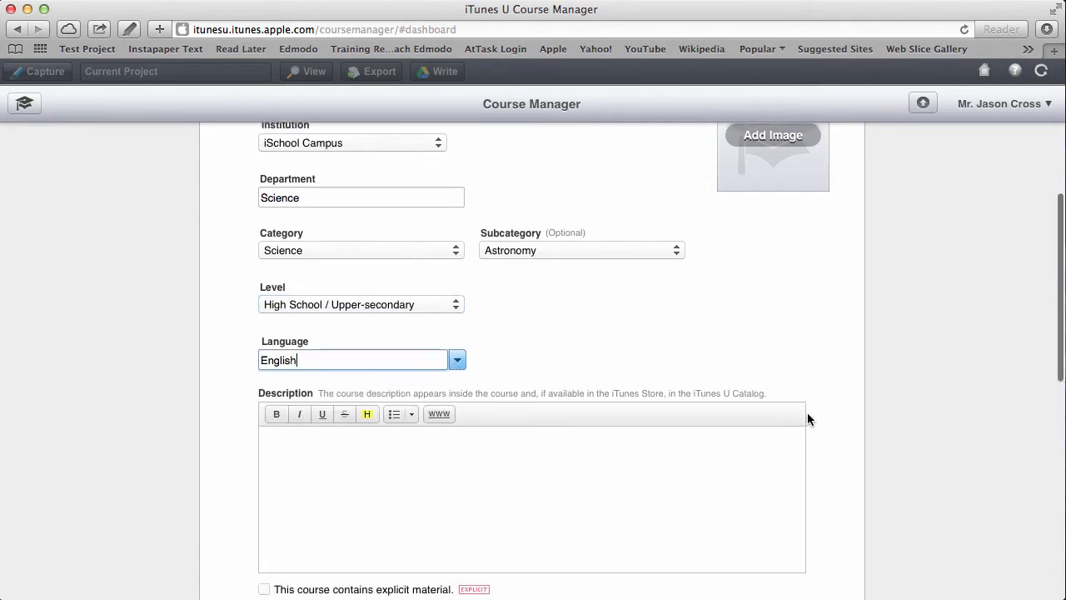
scroll(806, 416, down, 2)
click(359, 278)
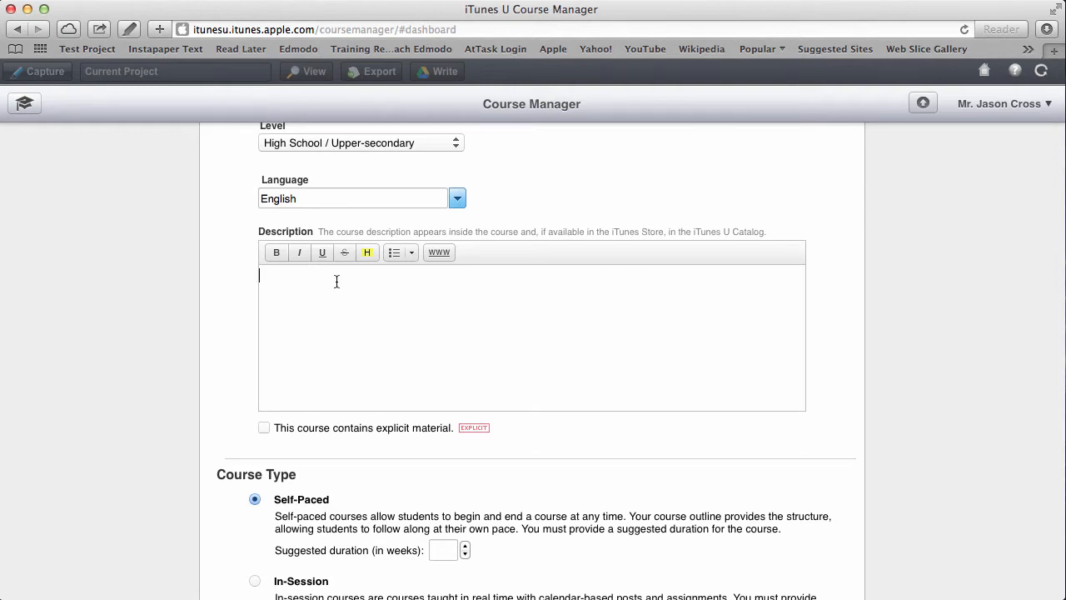
text(Introduction to the universe, with emphasis on conceptual, as contrasted with mathematical, comprehension. Modern theories, observations; ideas concerning nature, evolution of galaxies; quasars, stars, black holes, planets, solar system. Not open for credit to students who have taken ASTR 102 or ASTR 301; not open to upper-division students majoring in physical sciences or engineering.)
Set the suggested duration of the self-paced course to 6 weeks.
scroll(740, 367, down, 2)
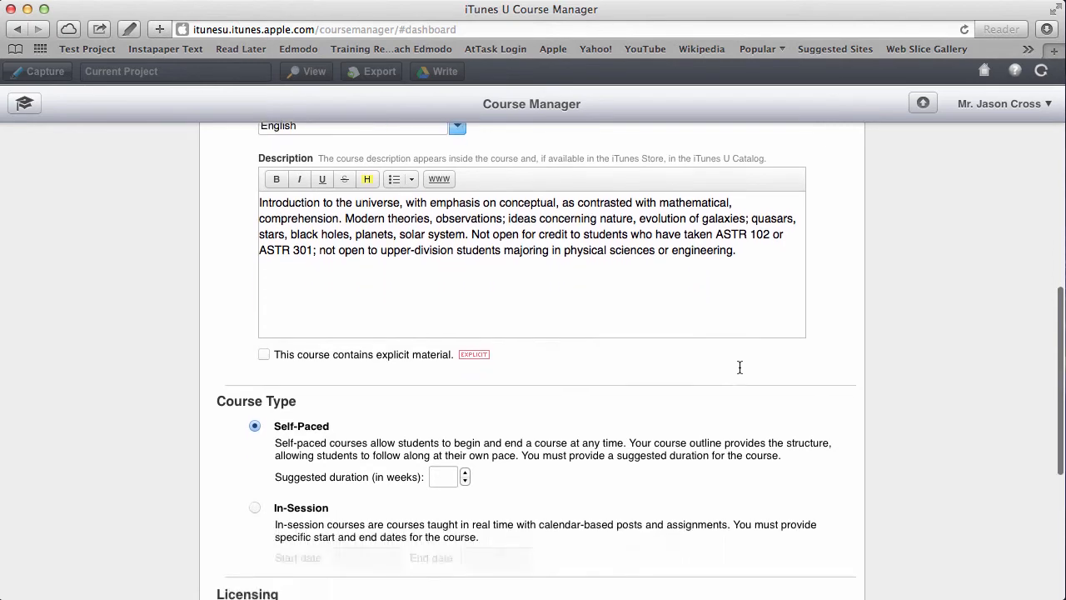
scroll(740, 367, down, 3)
scroll(740, 368, up, 3)
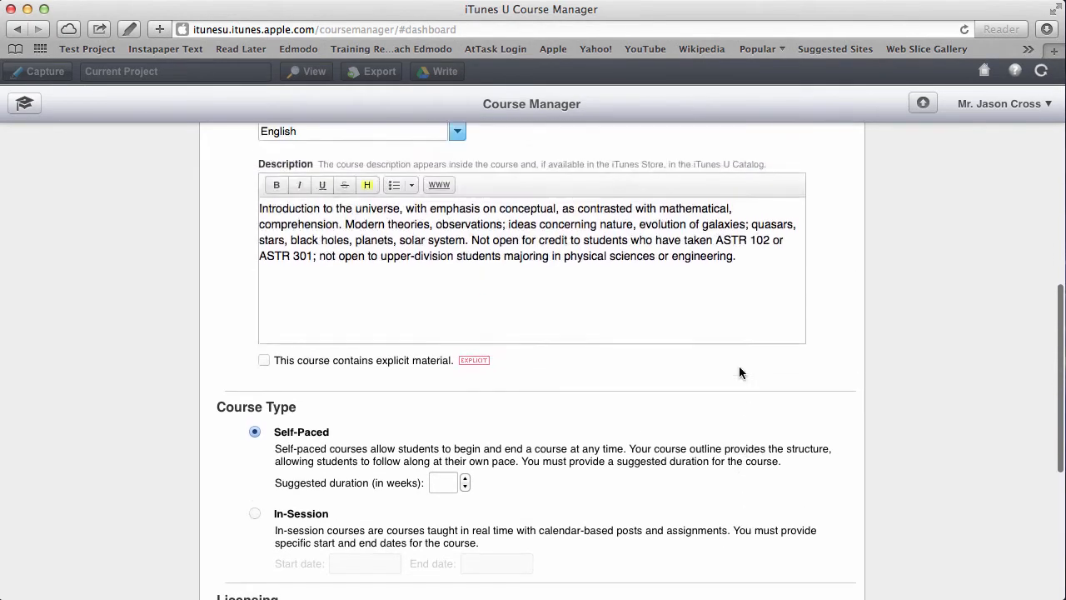
scroll(739, 372, down, 5)
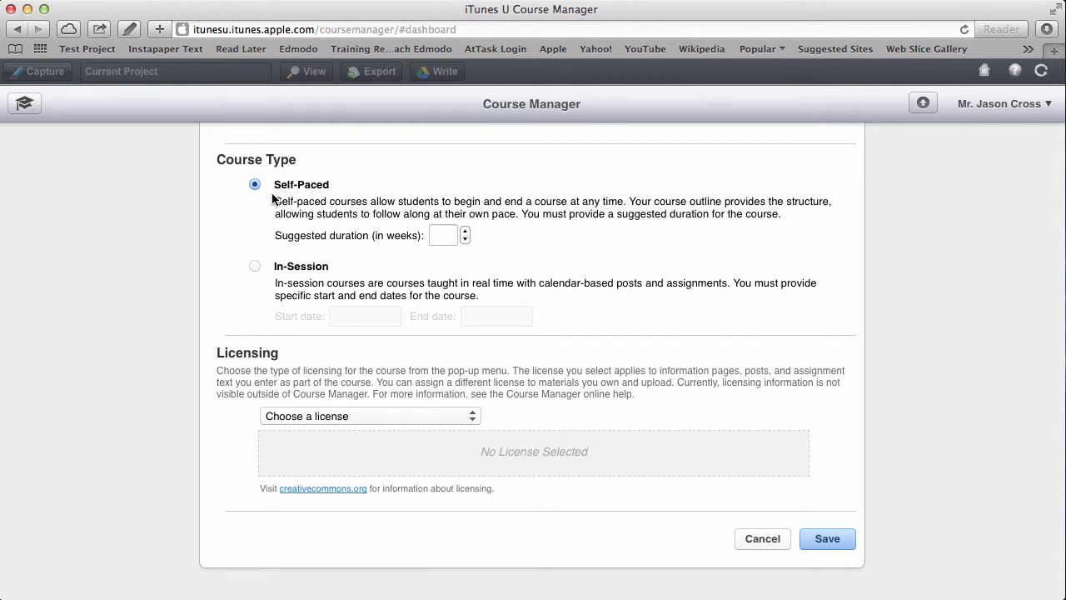
click(465, 232)
click(465, 233)
click(465, 232)
click(465, 232)
click(464, 232)
click(464, 232)
click(255, 266)
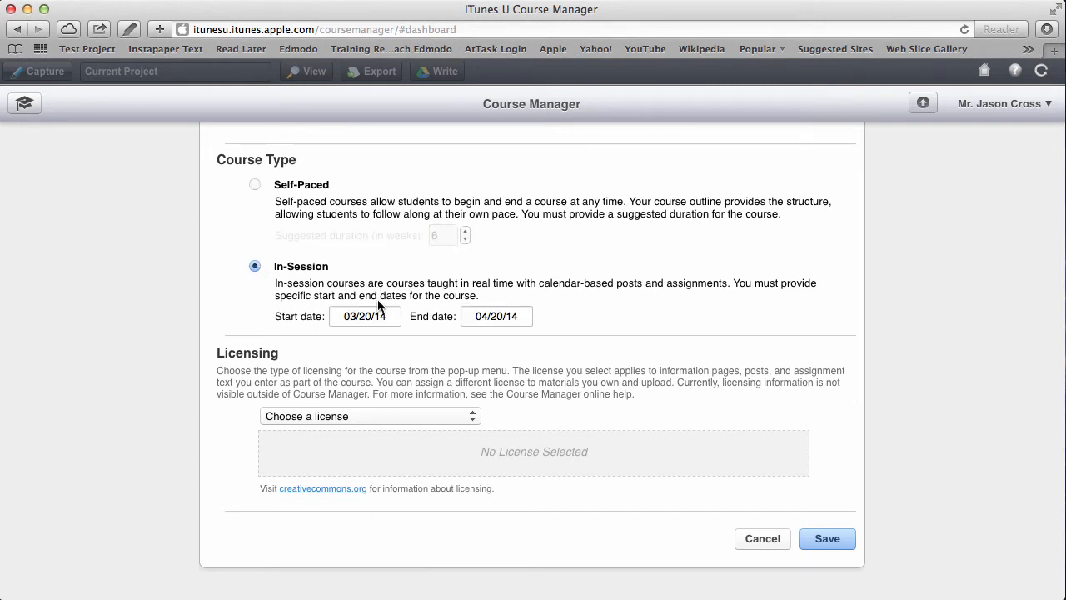
click(389, 319)
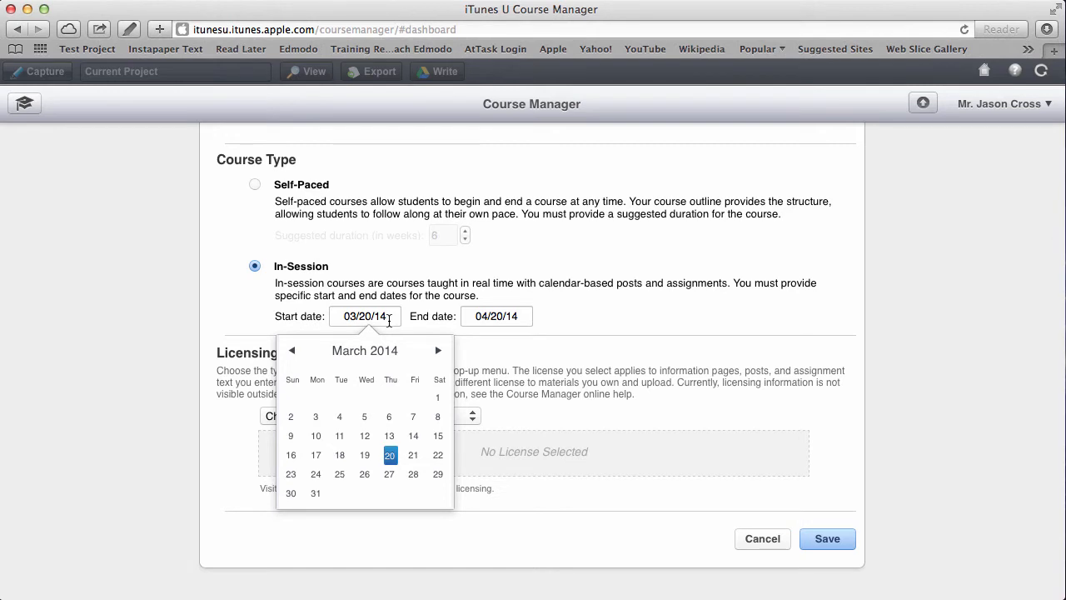
click(419, 241)
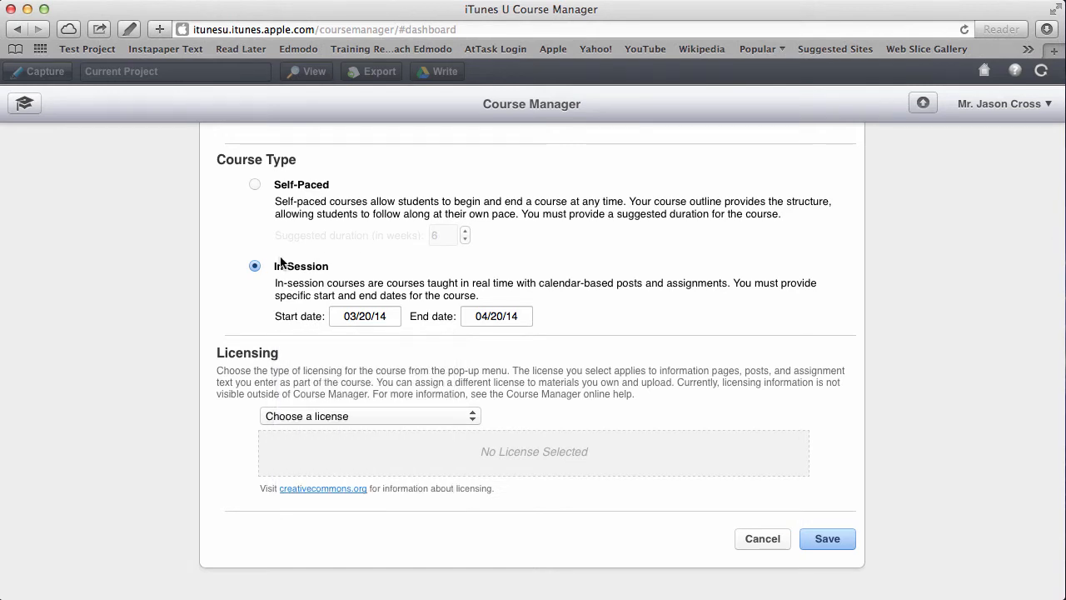
click(253, 183)
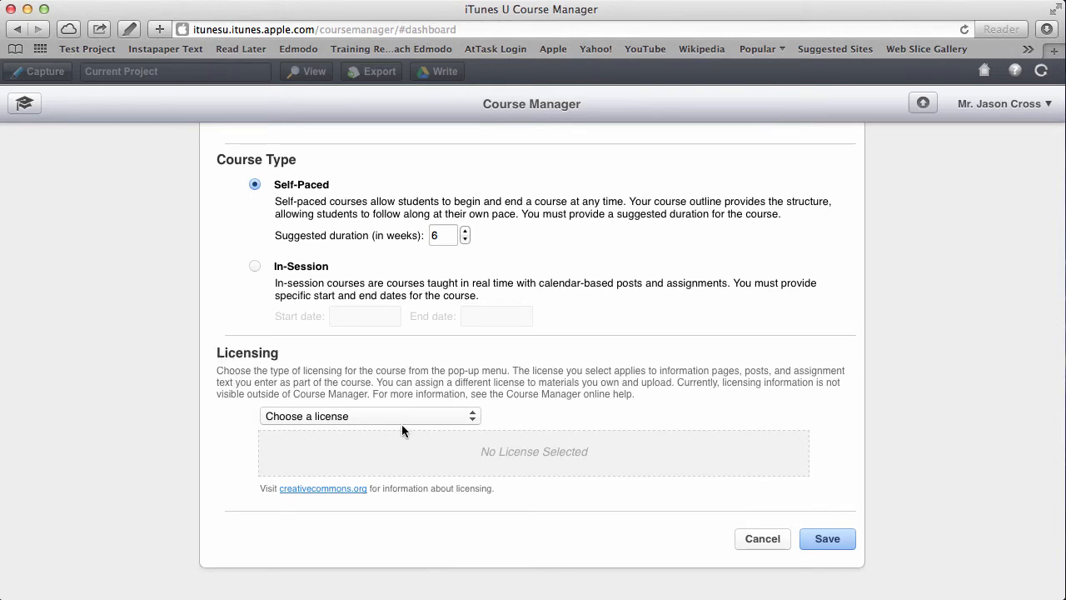
Assign the Attribution license to the course and try to save the new course settings.
click(464, 419)
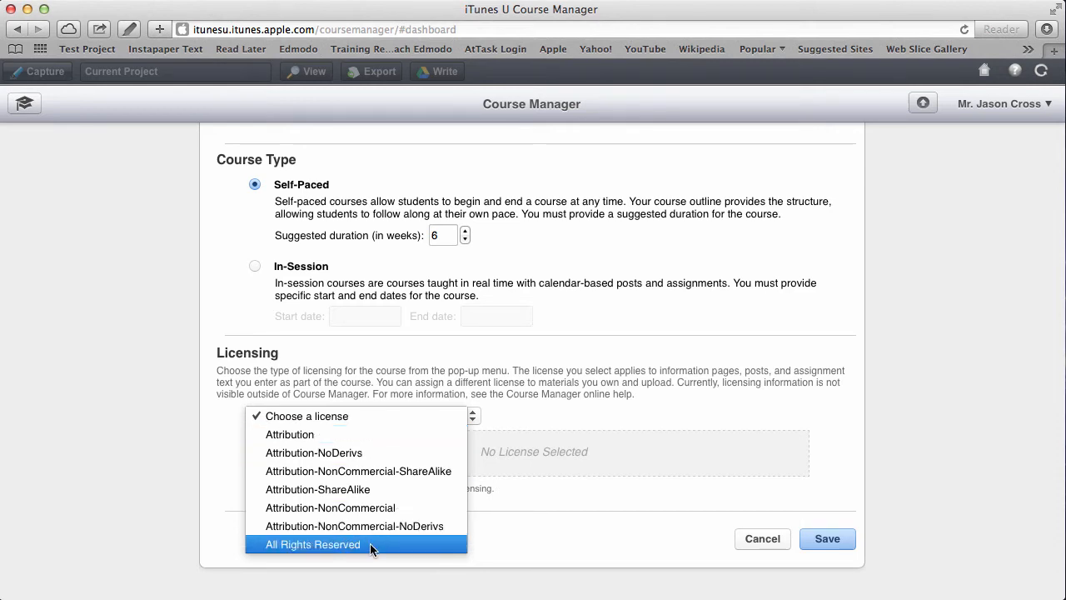
click(531, 408)
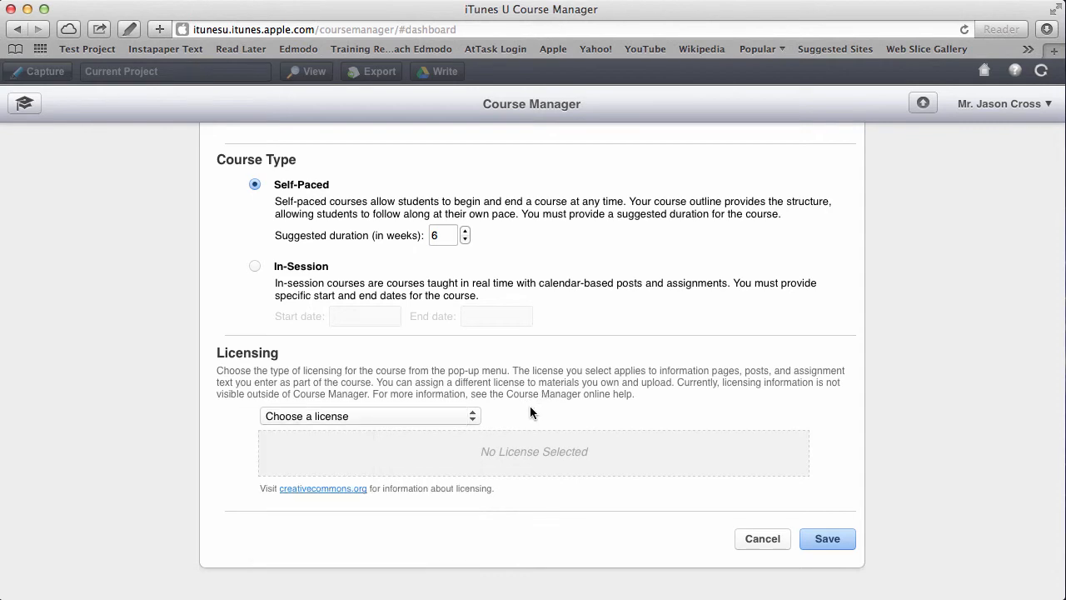
click(475, 414)
click(429, 439)
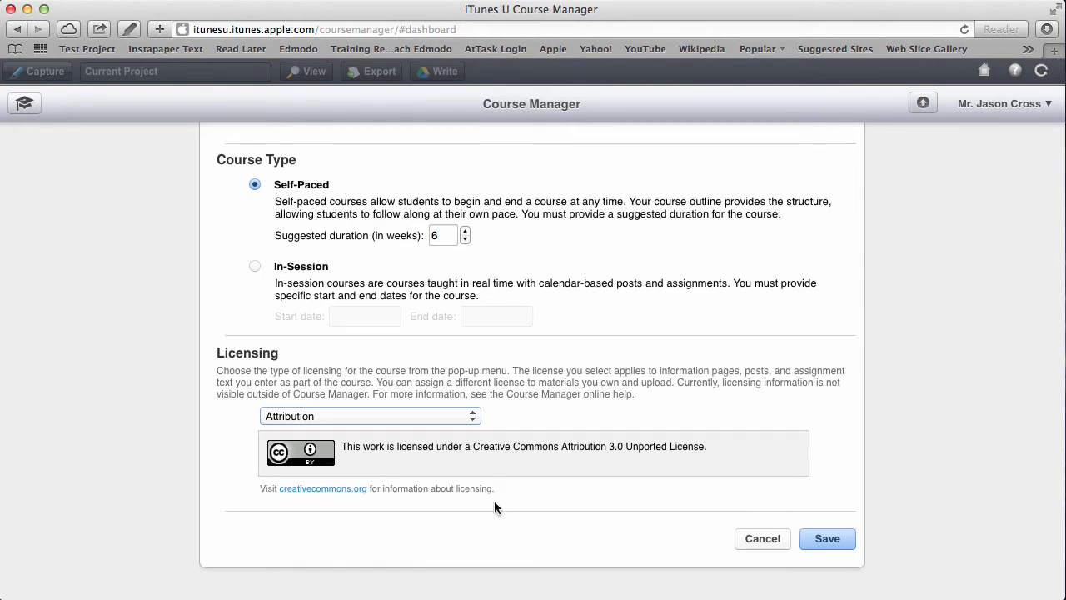
click(822, 539)
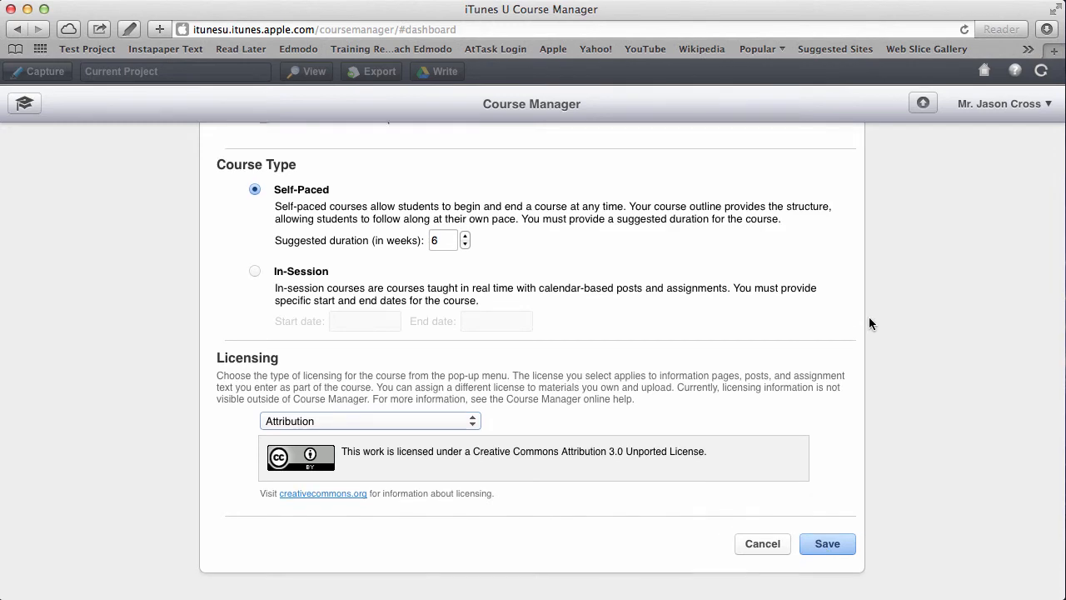
Add the red nebula picture as the course image, enlarged so the dark cloud fills more of the frame.
scroll(865, 319, up, 5)
scroll(863, 326, up, 3)
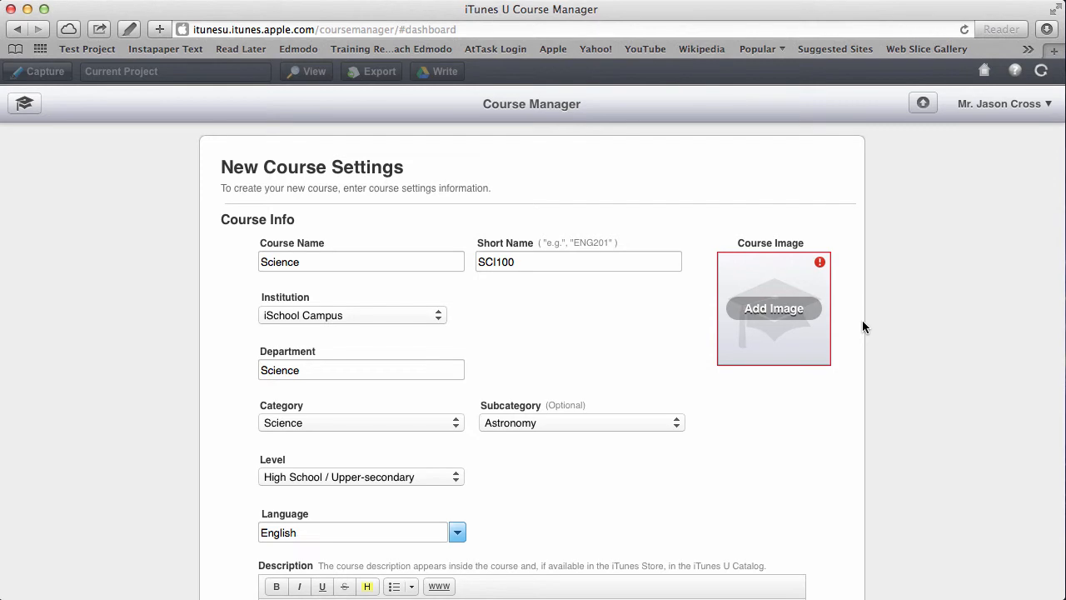
click(752, 311)
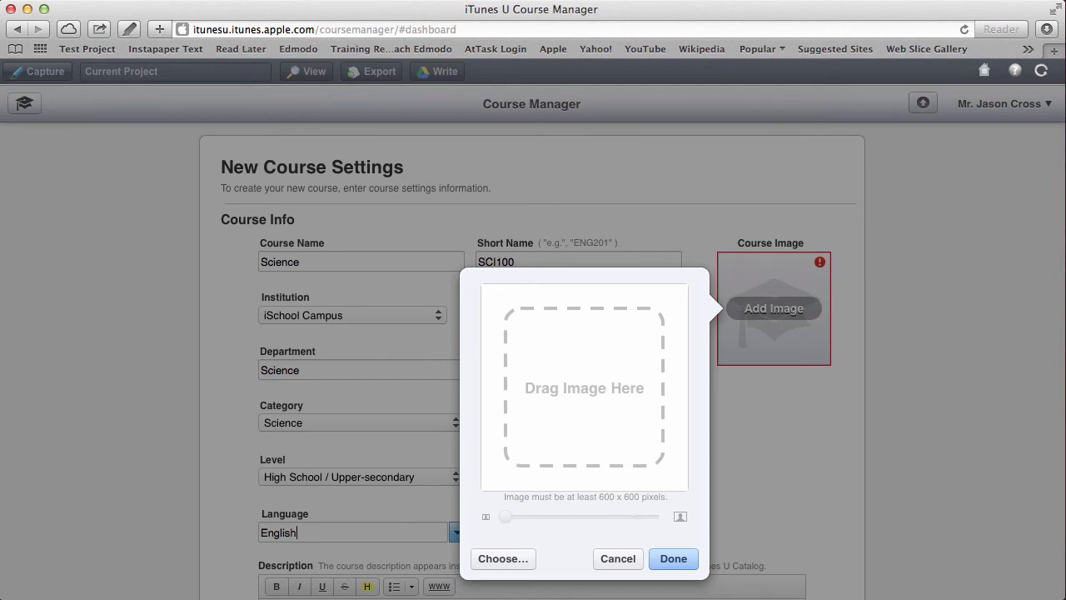
drag(1065, 233, 560, 398)
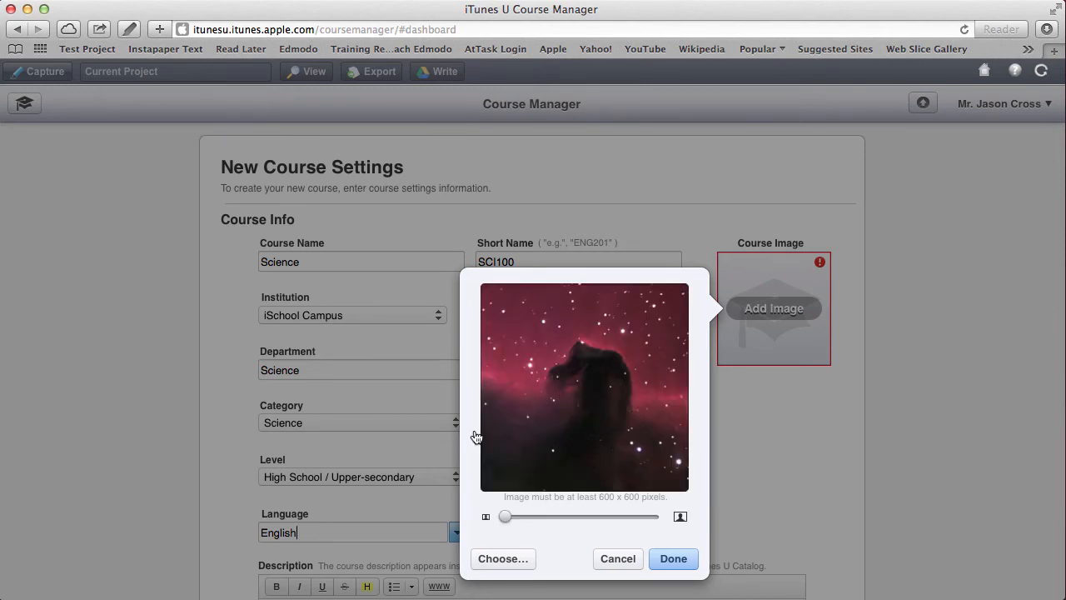
drag(504, 517, 618, 516)
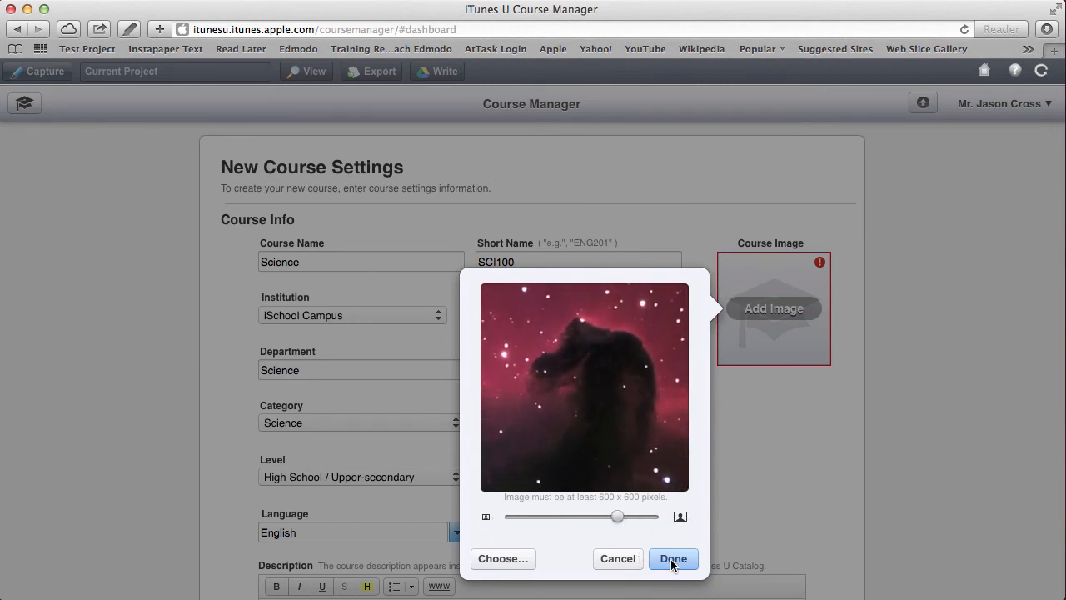
click(672, 560)
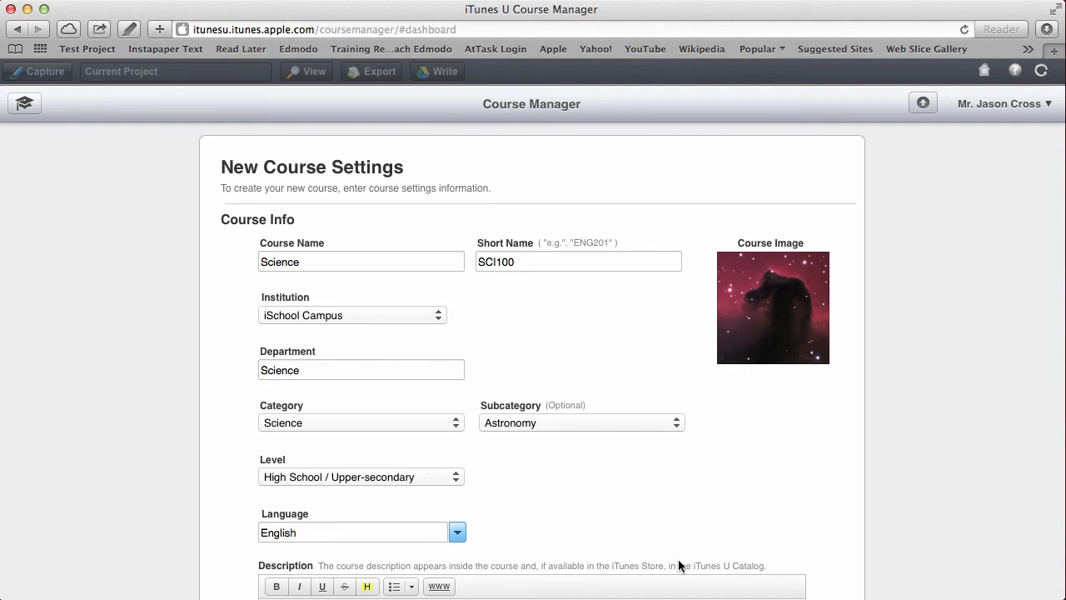
Save the new Science course settings.
scroll(835, 476, down, 10)
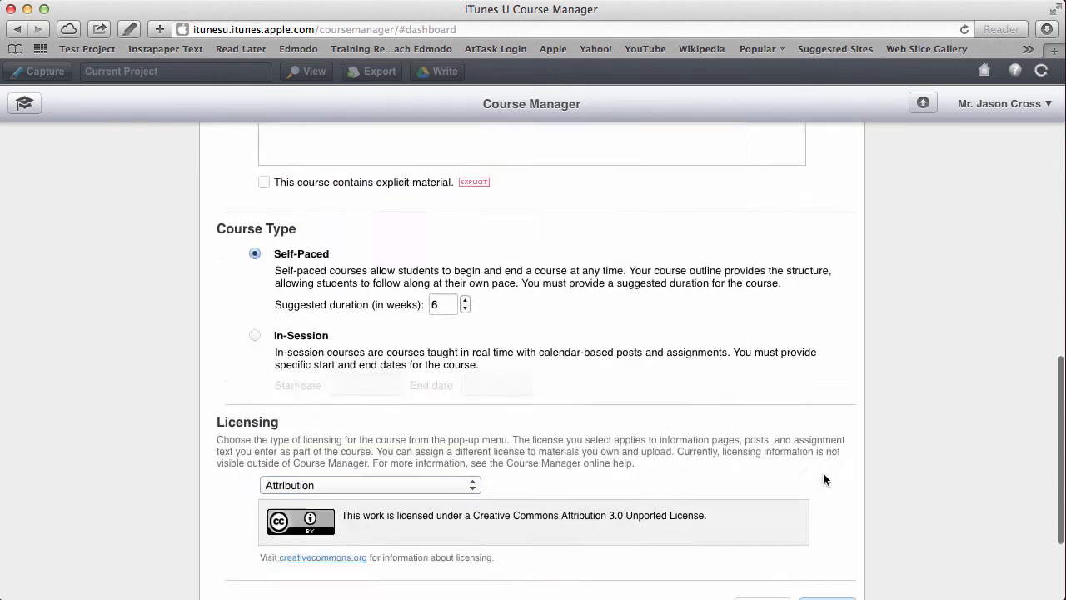
scroll(824, 475, down, 3)
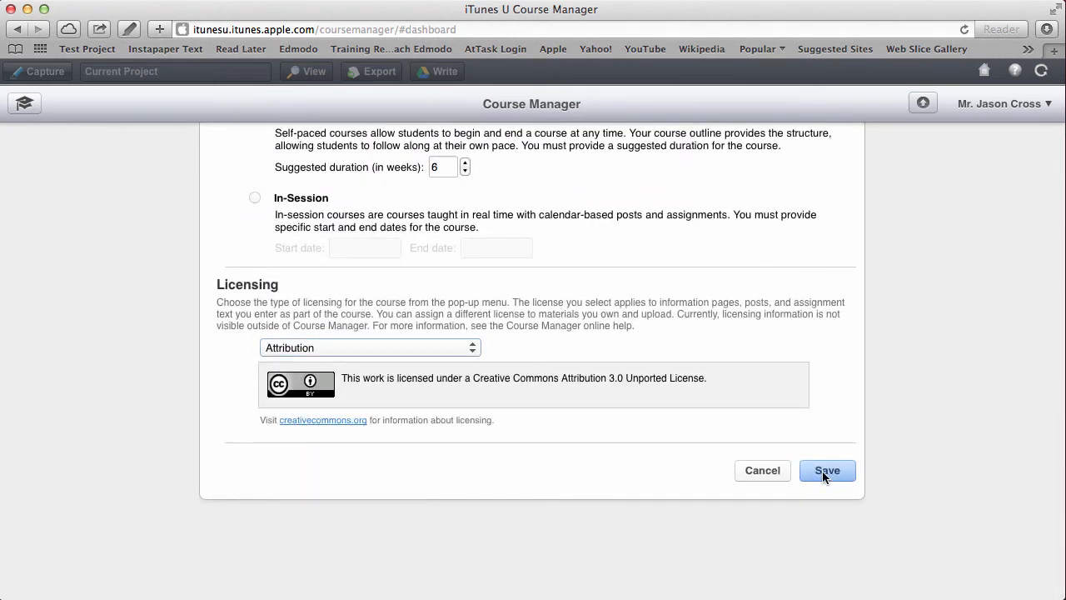
click(818, 483)
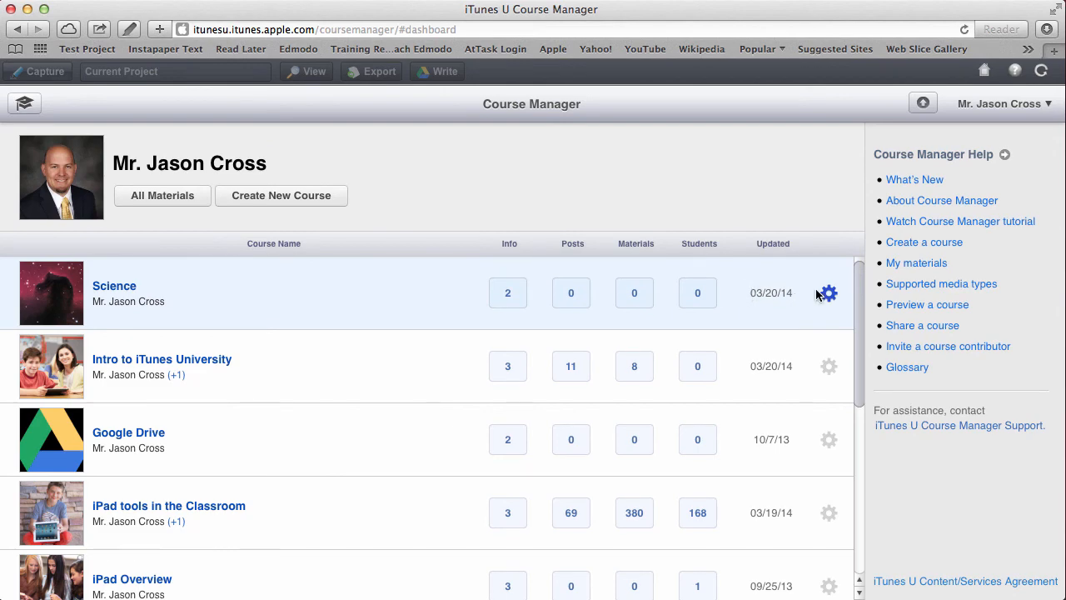
Open the Science course and review its Instructor and Outline info pages, returning to the Overview page.
click(123, 286)
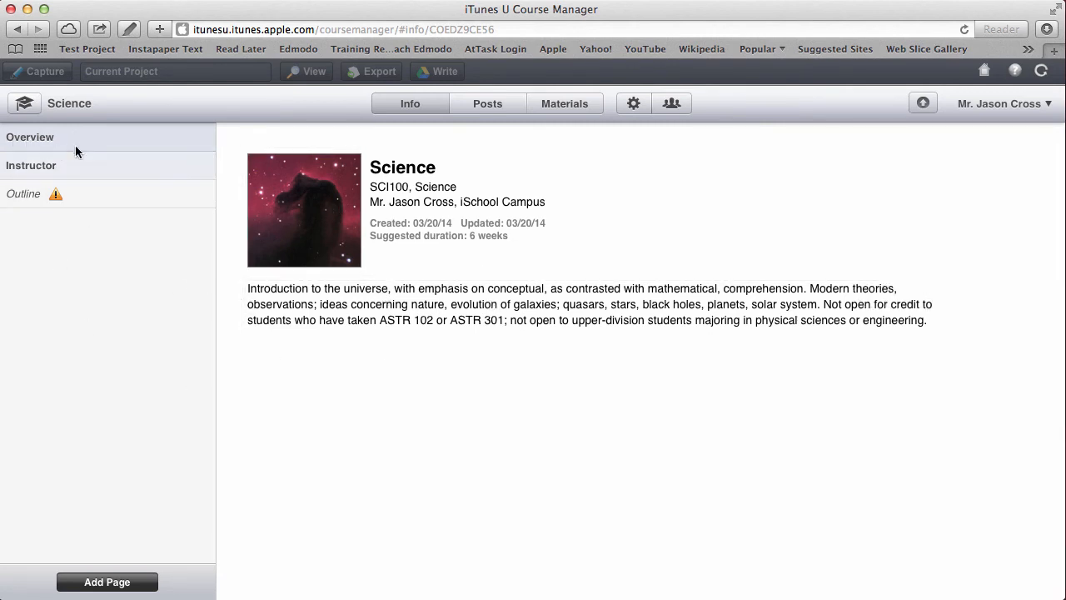
click(406, 103)
mouse_move(460, 348)
click(162, 176)
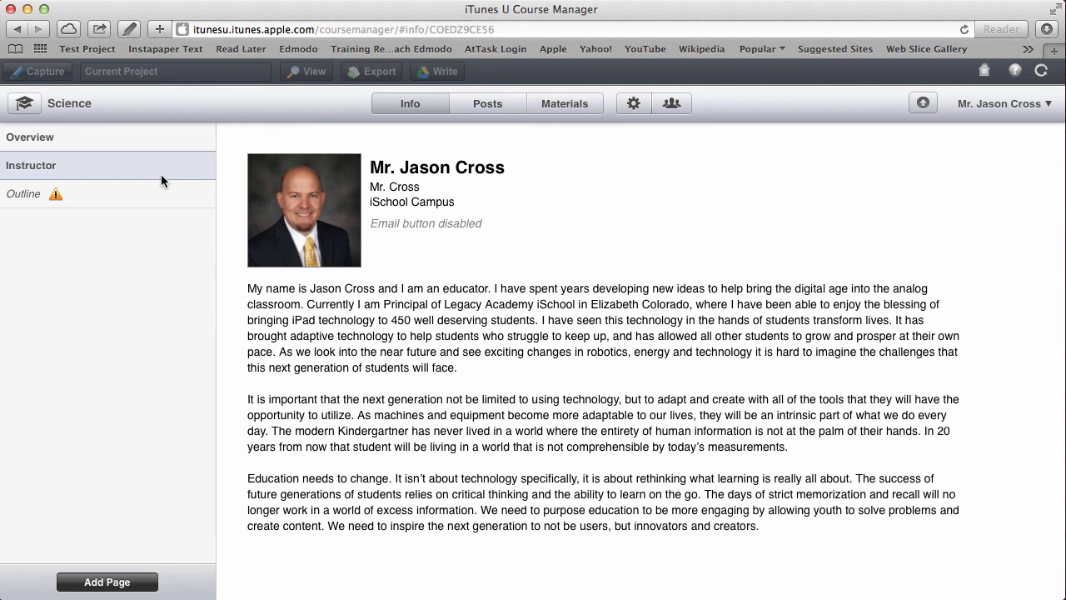
click(145, 193)
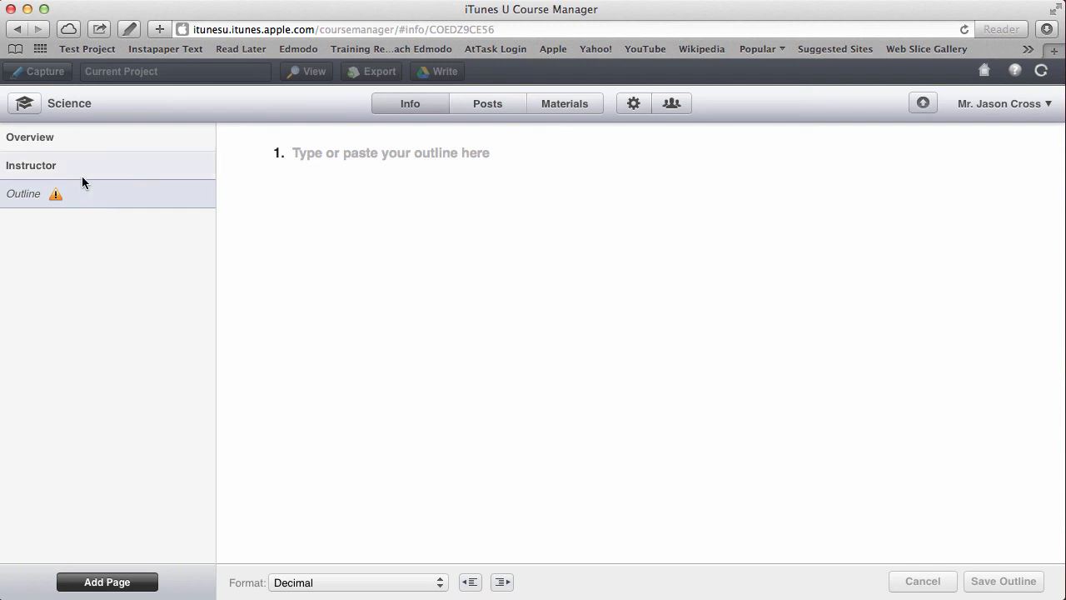
click(101, 139)
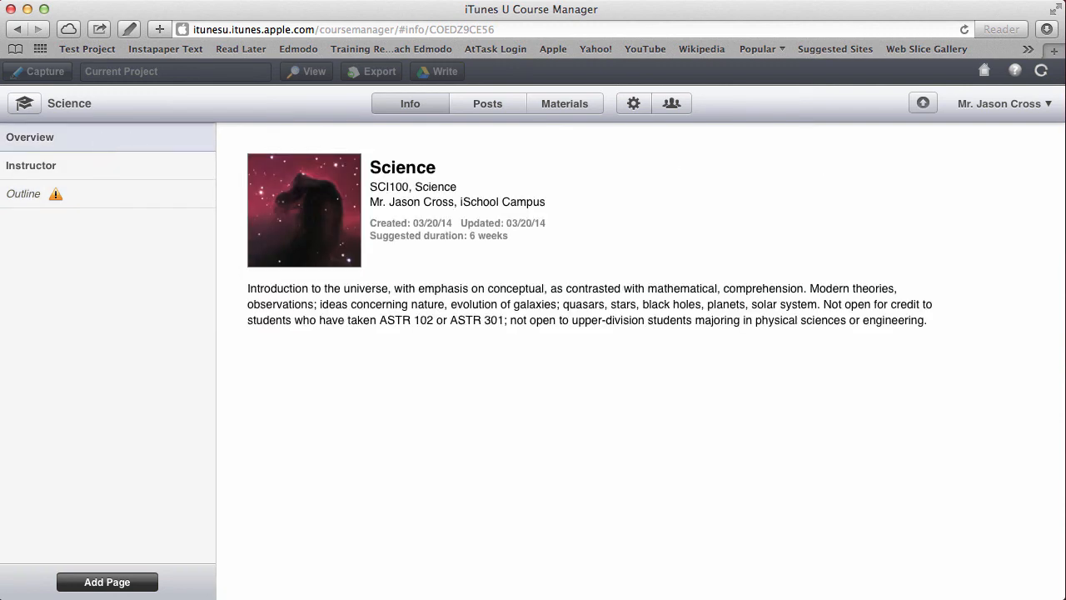